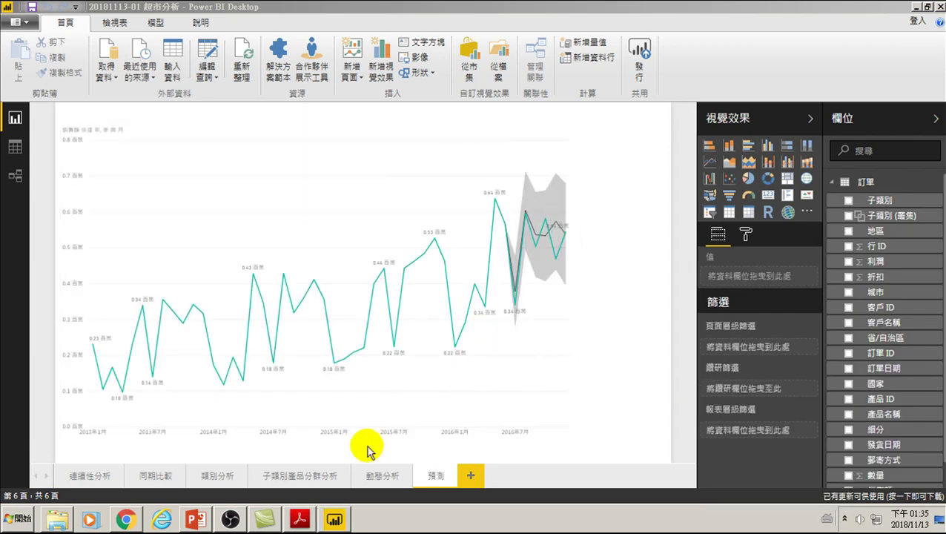
- Go to the 連續性分析 report page with the quarterly sales column chart
left_click(91, 477)
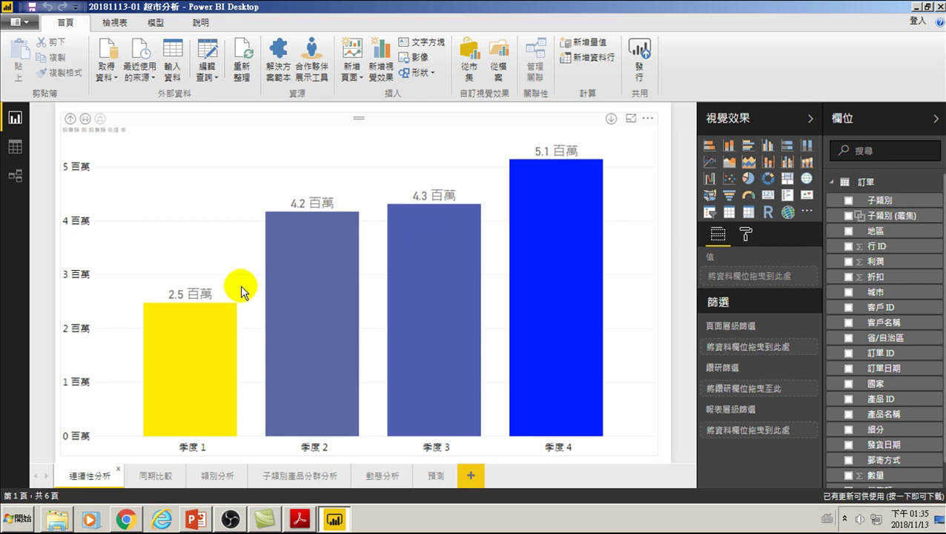
- Drill the sales chart up to yearly totals for 2013–2016 and copy the visual
left_click(71, 120)
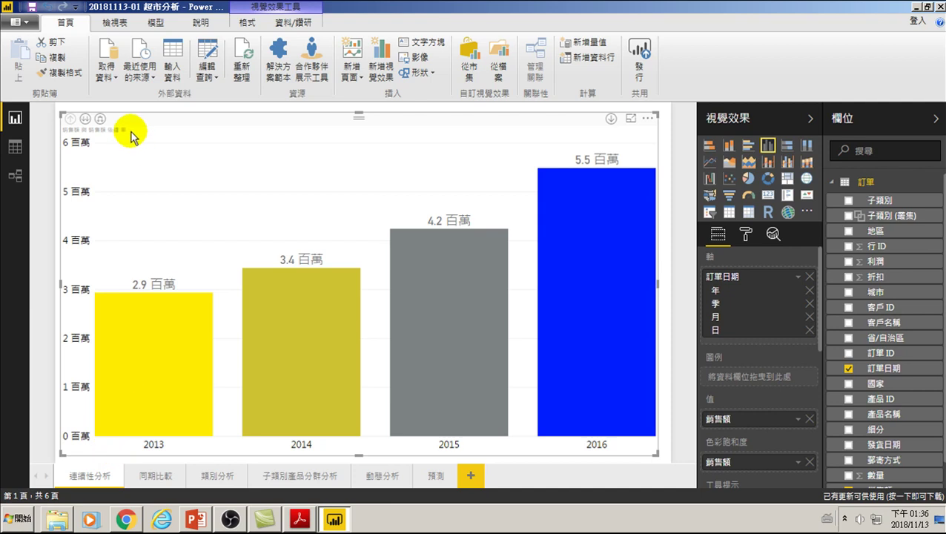
left_click(154, 118)
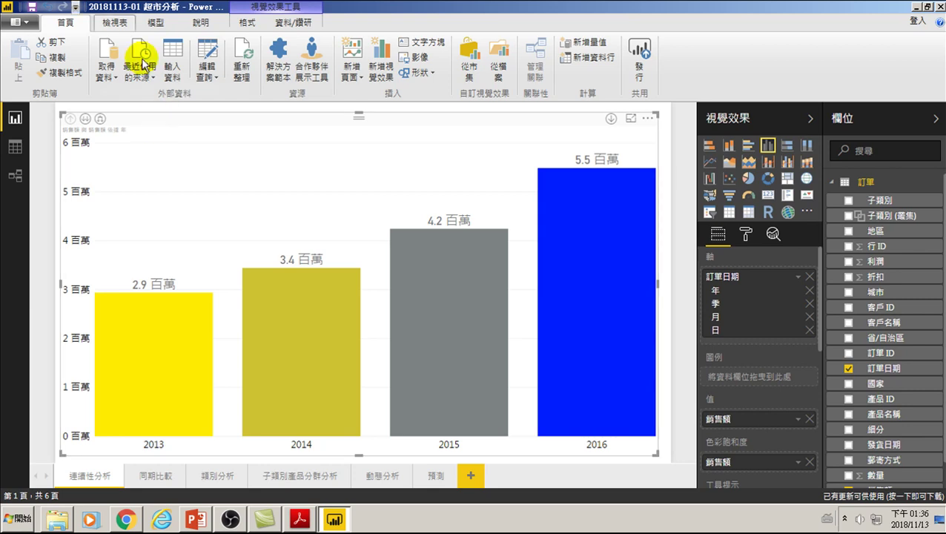
left_click(52, 57)
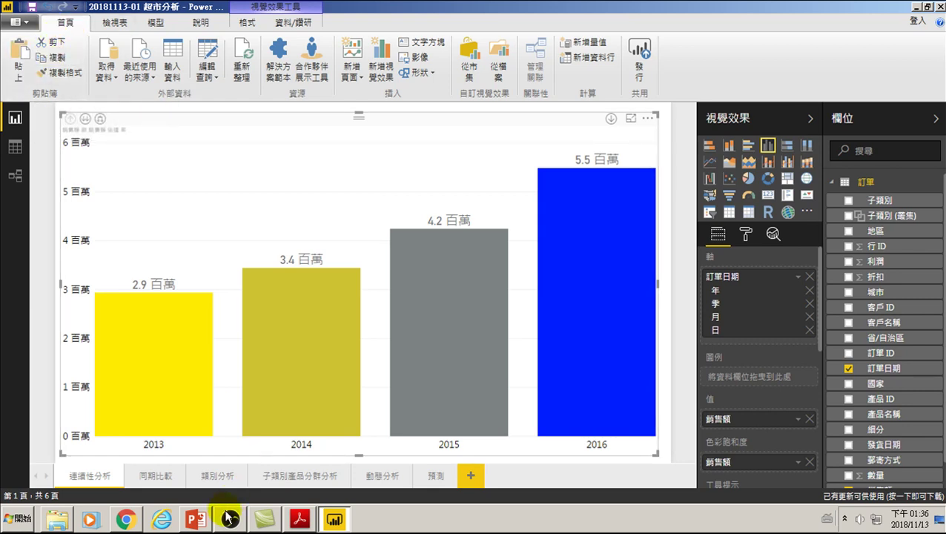
- Add a new blank report page and name it 連動分析
left_click(470, 475)
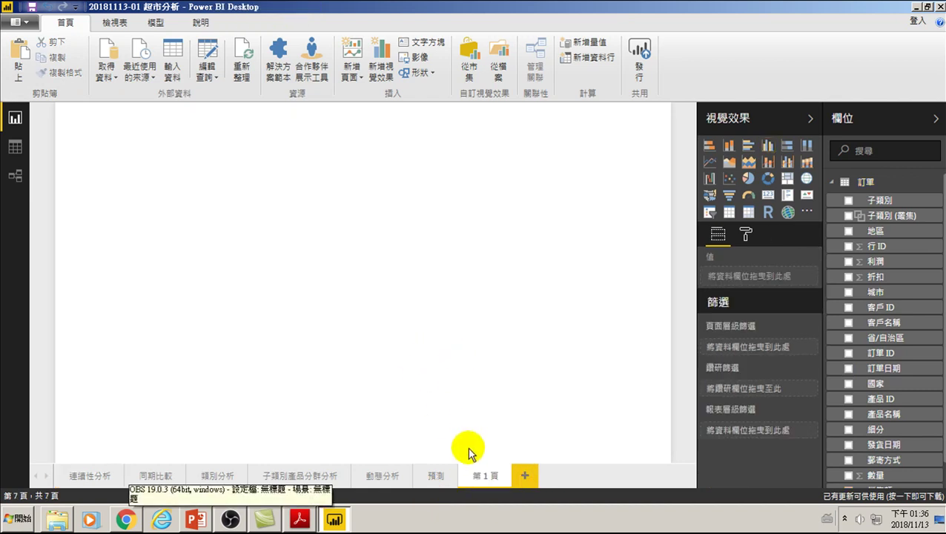
double_click(486, 475)
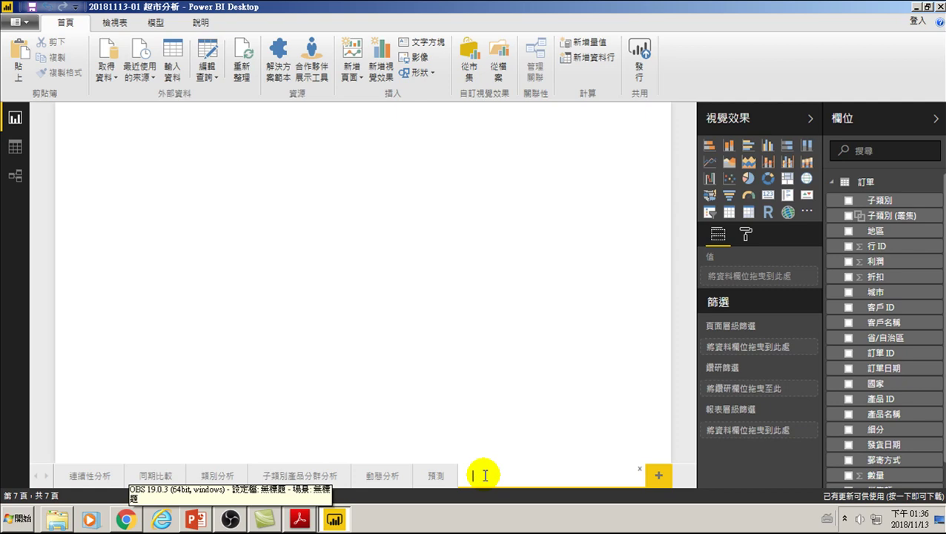
type("連動分析")
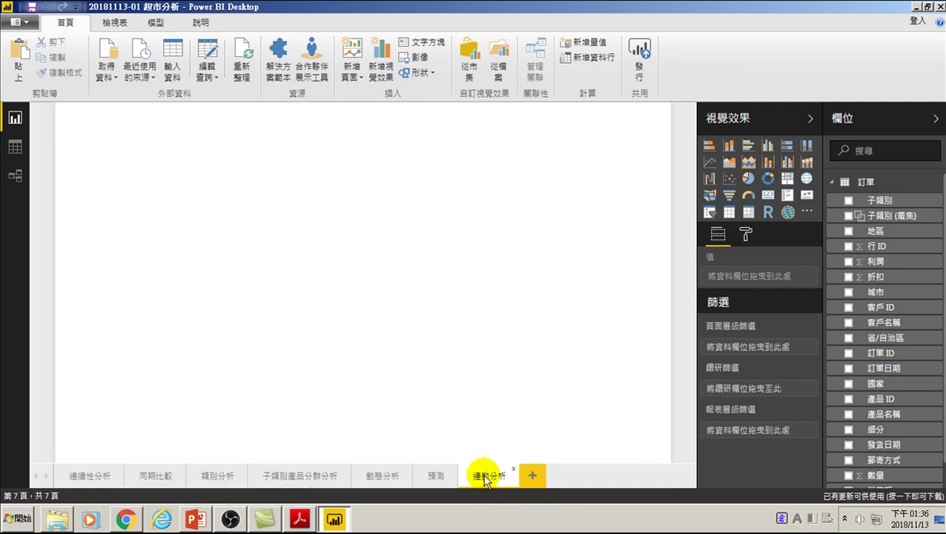
key("Return")
- Paste the yearly sales chart and shrink it into a narrow column on the left
left_click(16, 68)
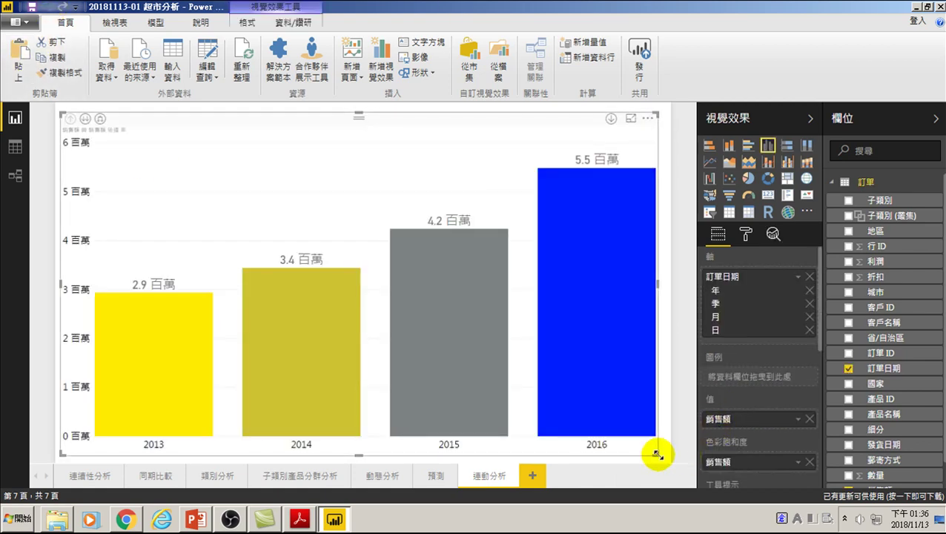
left_click_drag(657, 454, 265, 461)
left_click(245, 463)
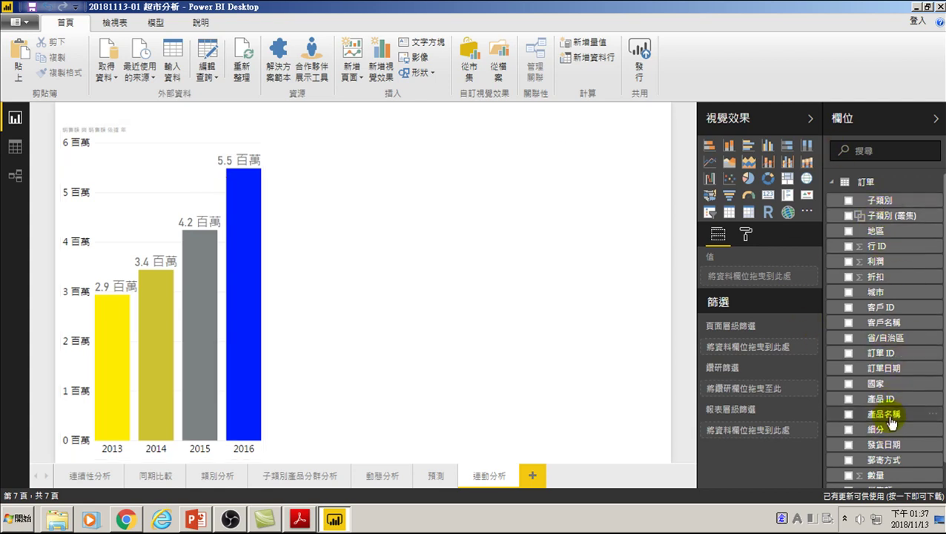
- Create a visual from 類別 and 銷售額, then turn it into a pie chart
scroll(866, 385, "down", 1)
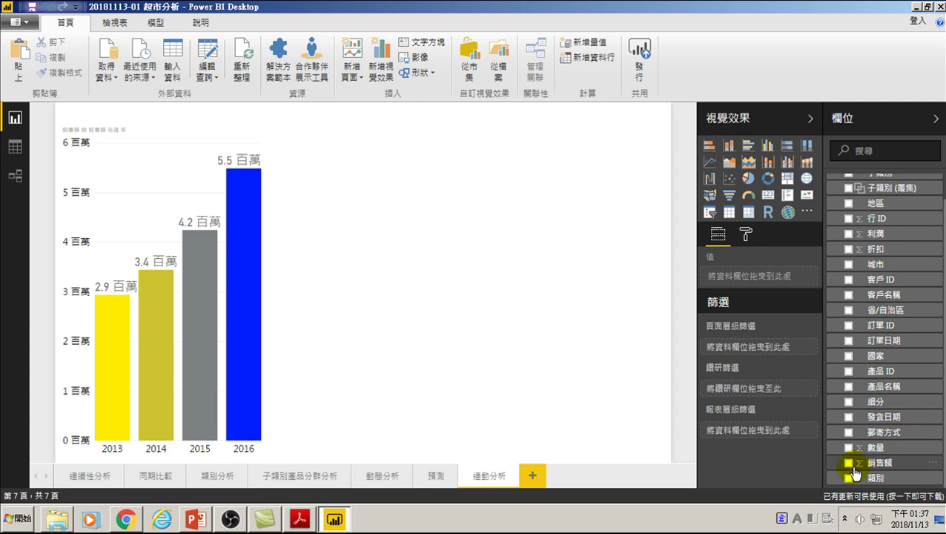
left_click(391, 198)
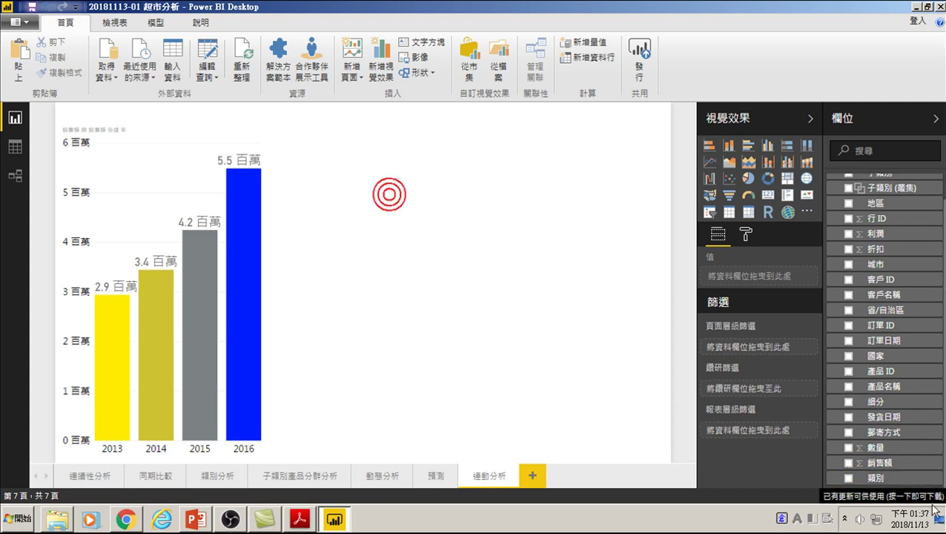
left_click(849, 461)
left_click(849, 478)
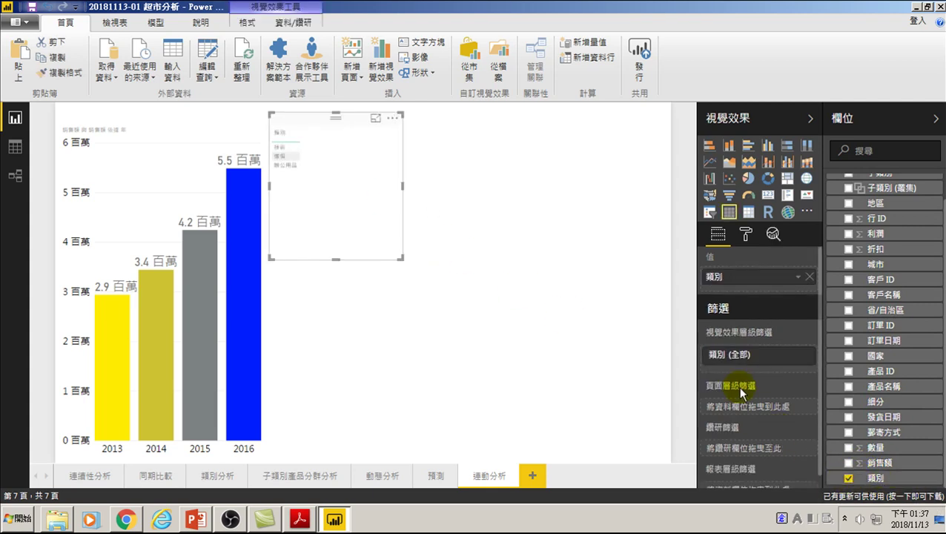
left_click(767, 148)
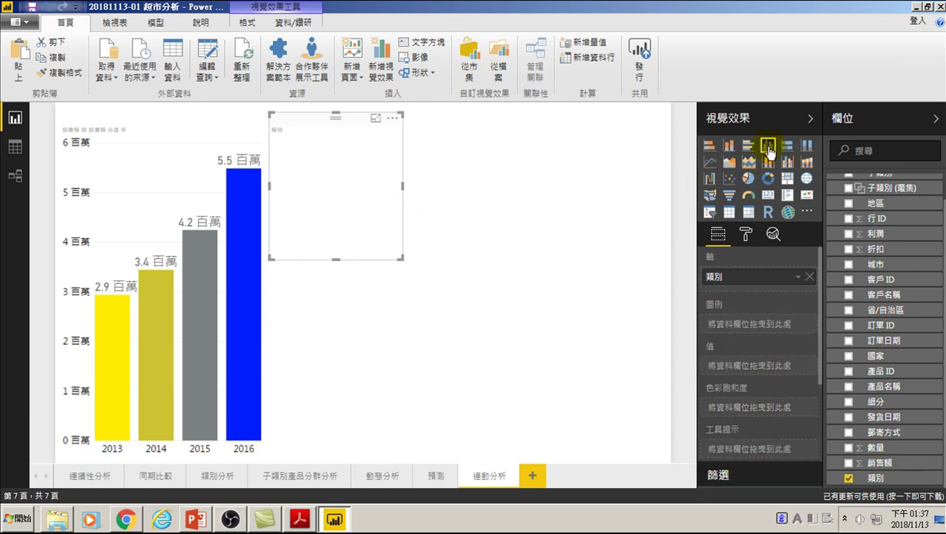
left_click(847, 462)
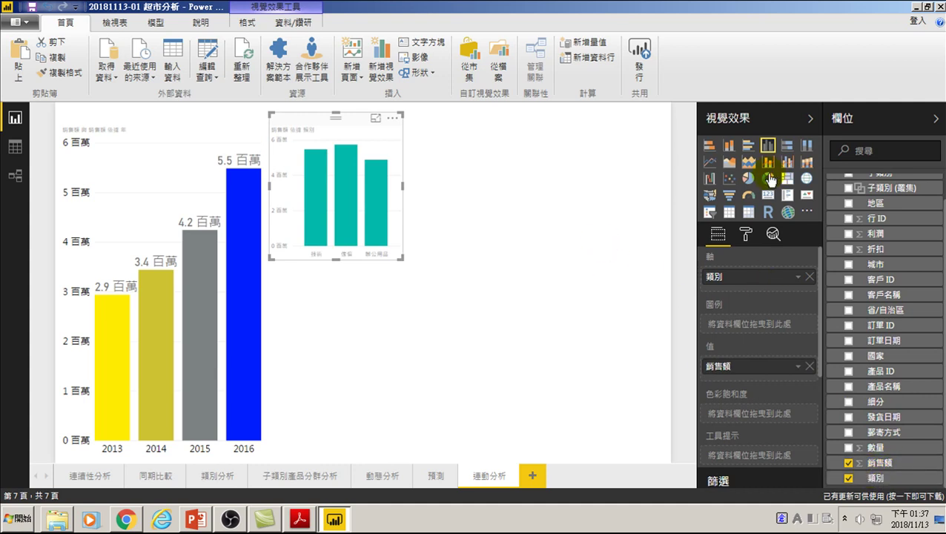
left_click(748, 181)
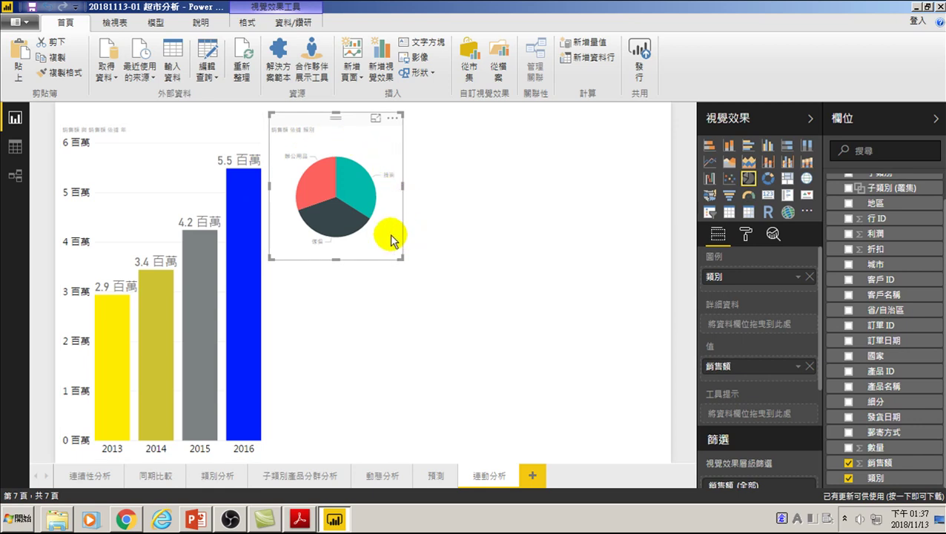
left_click(446, 315)
- Add an enlarged 子類別 by 銷售額 column chart at lower right and move the pie upper right
scroll(856, 201, "up", 2)
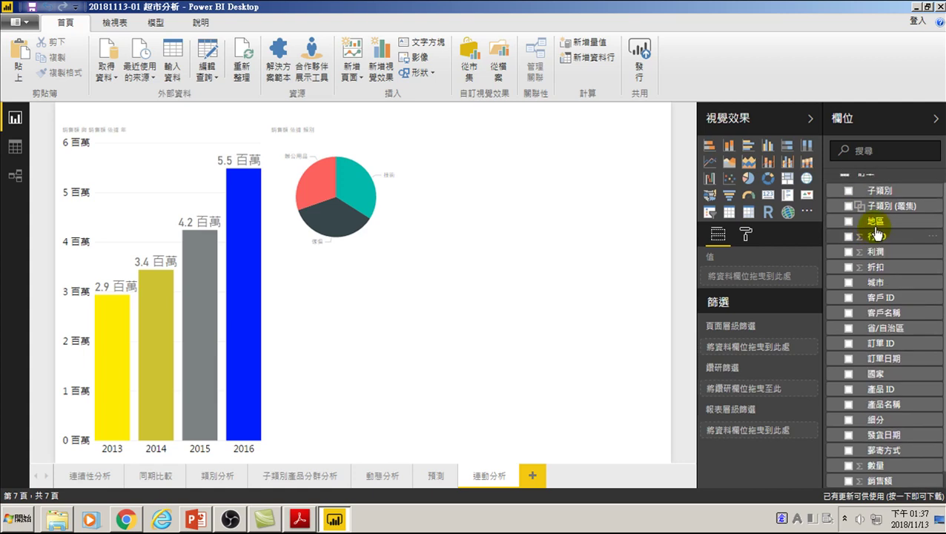
left_click(849, 200)
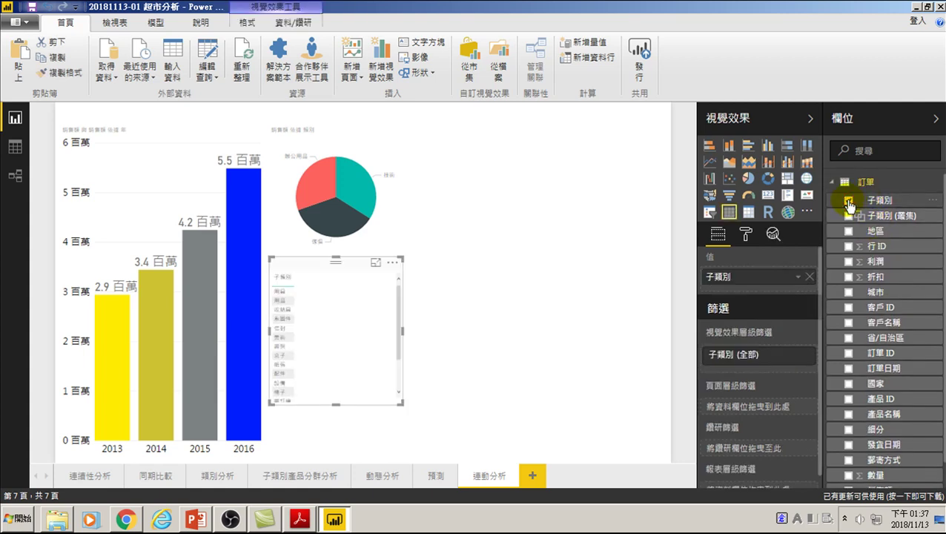
scroll(867, 415, "down", 2)
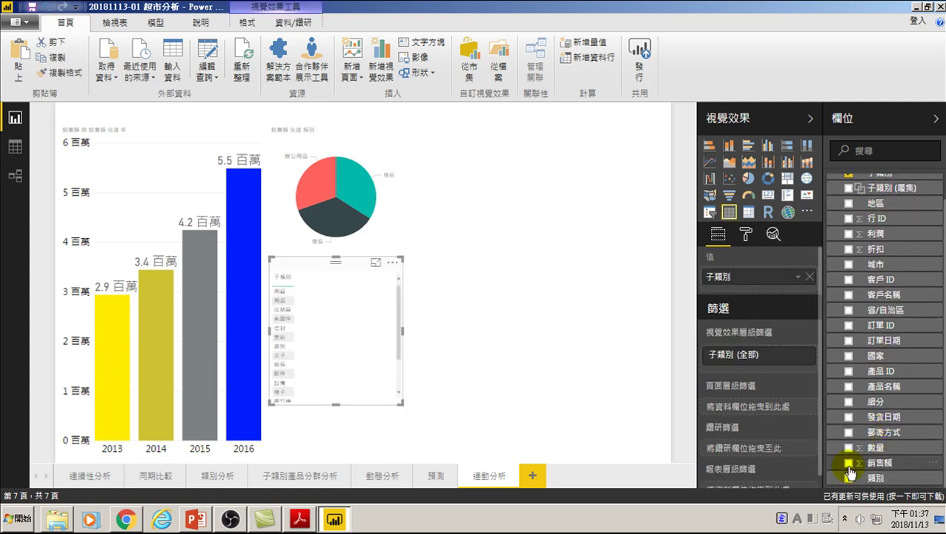
left_click(848, 462)
left_click(769, 146)
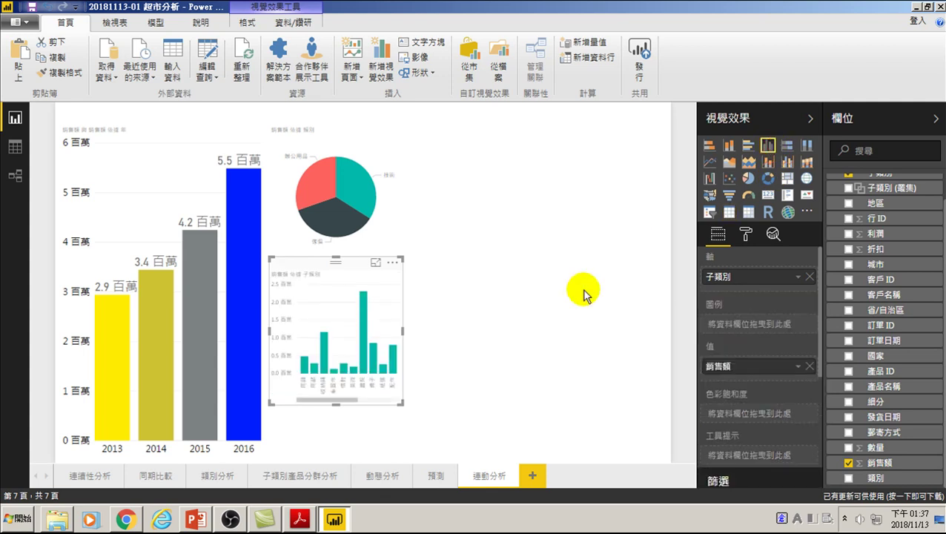
left_click_drag(400, 404, 659, 457)
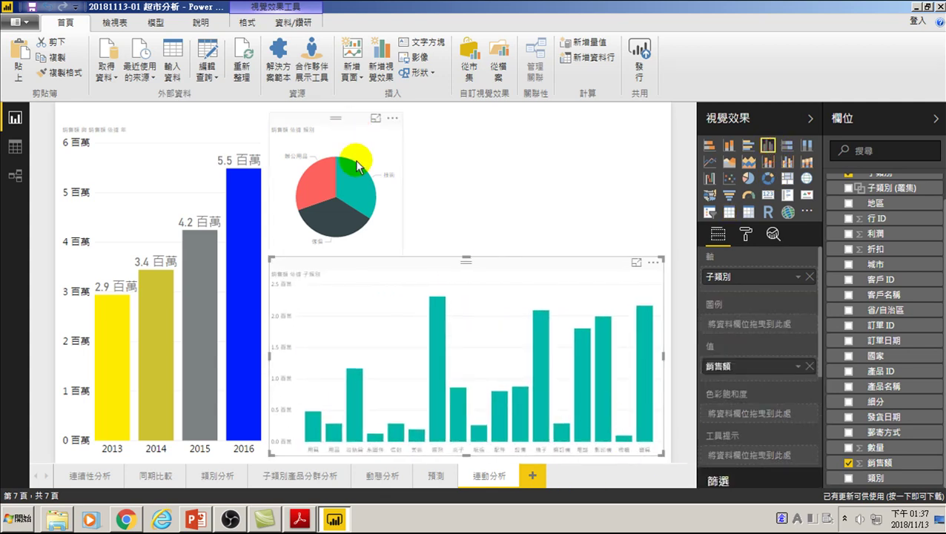
left_click(356, 119)
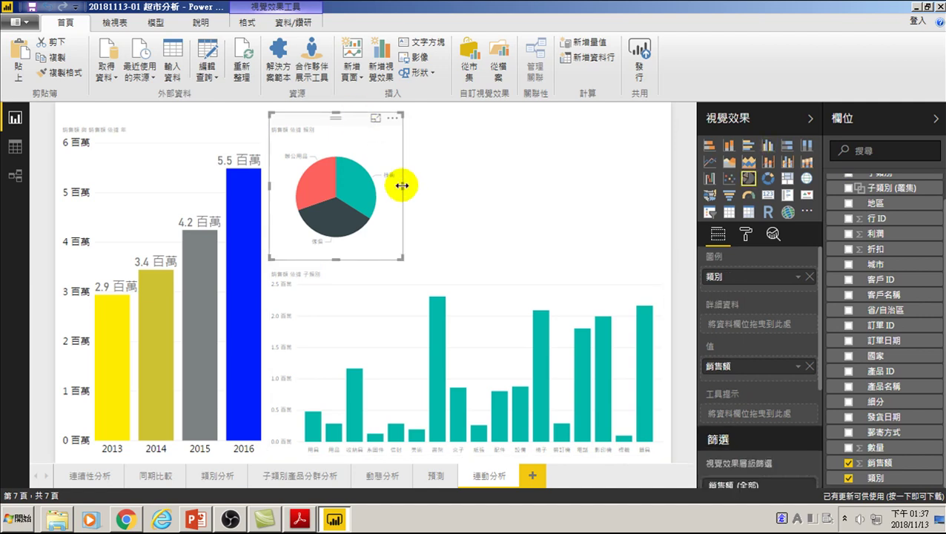
mouse_move(311, 117)
left_mouse_down()
mouse_move(500, 128)
mouse_move(590, 119)
left_mouse_up()
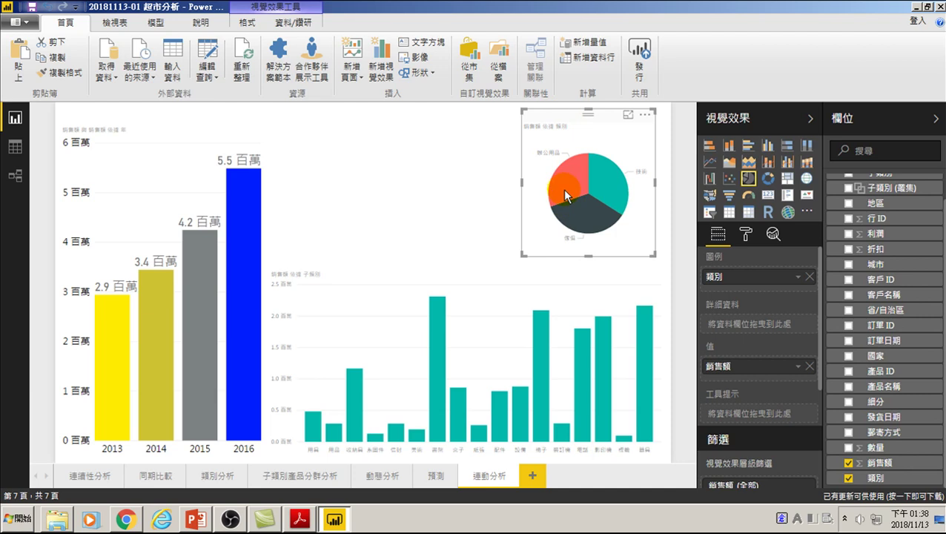
- Widen the pie leftward, then pick the 2016 bar to cross-highlight the pie and 子類別 chart
left_click_drag(519, 183, 271, 170)
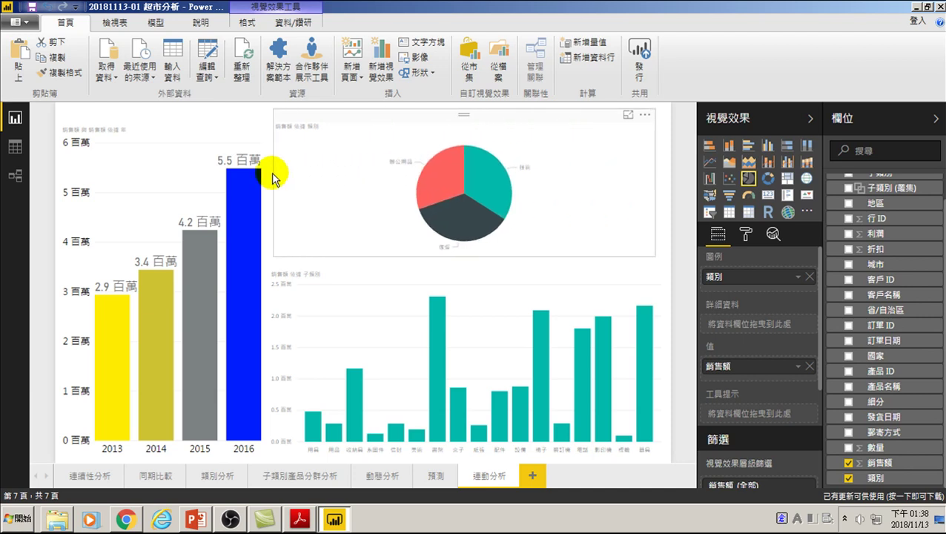
left_click(269, 200)
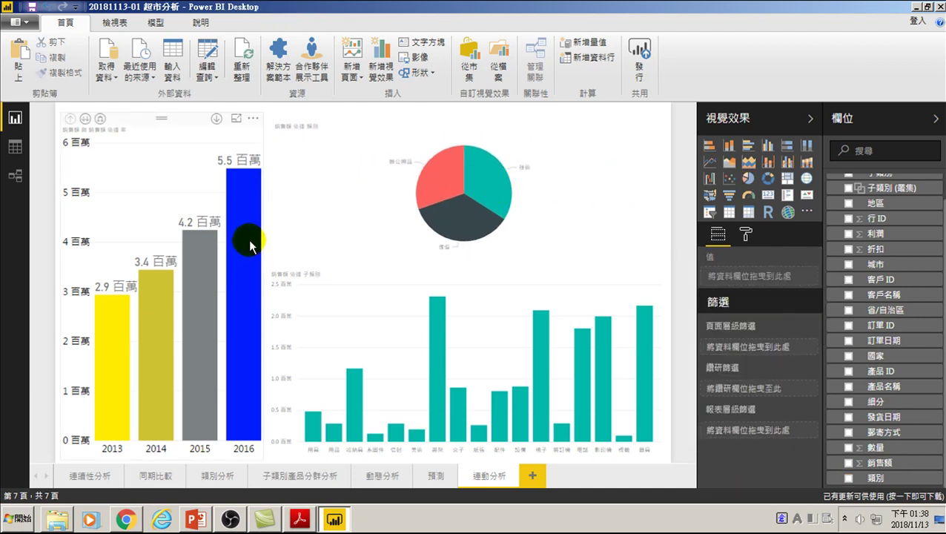
mouse_move(244, 434)
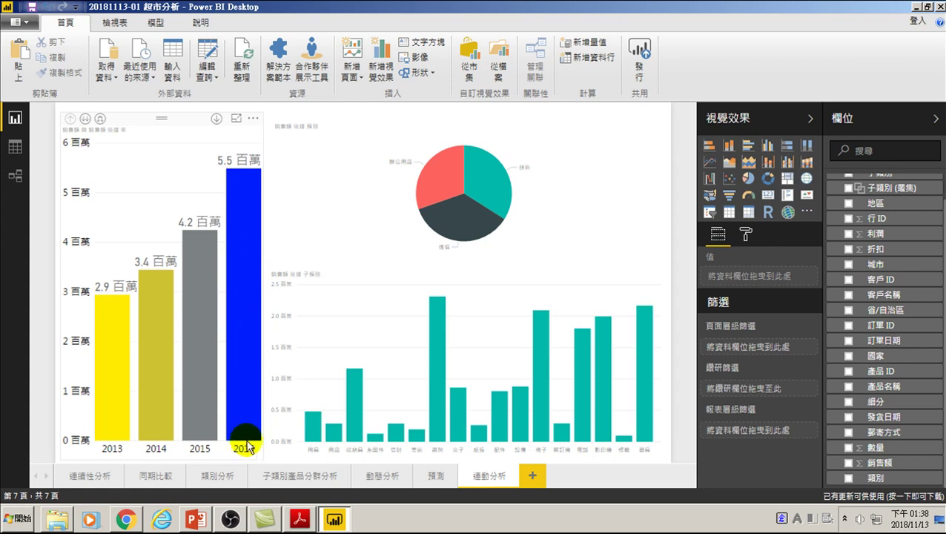
left_click(238, 217)
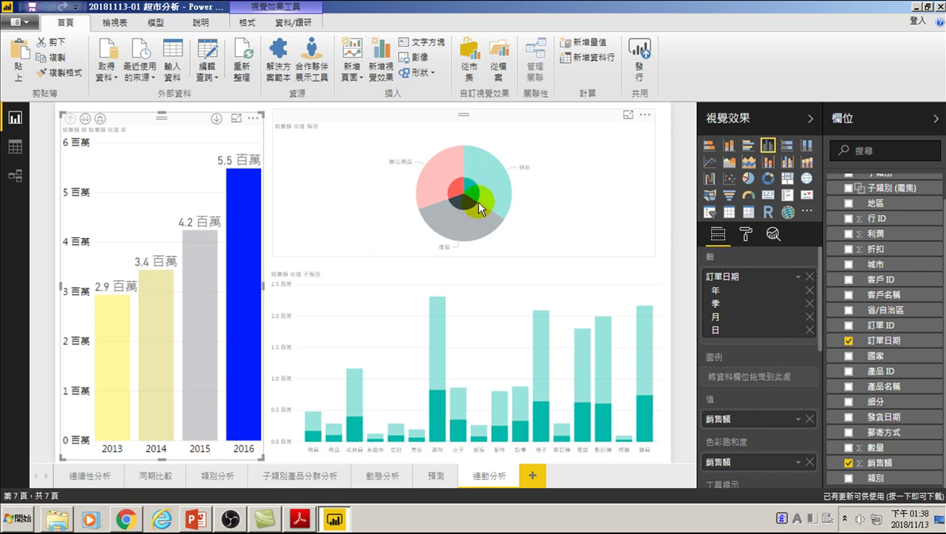
mouse_move(463, 196)
left_click(197, 257)
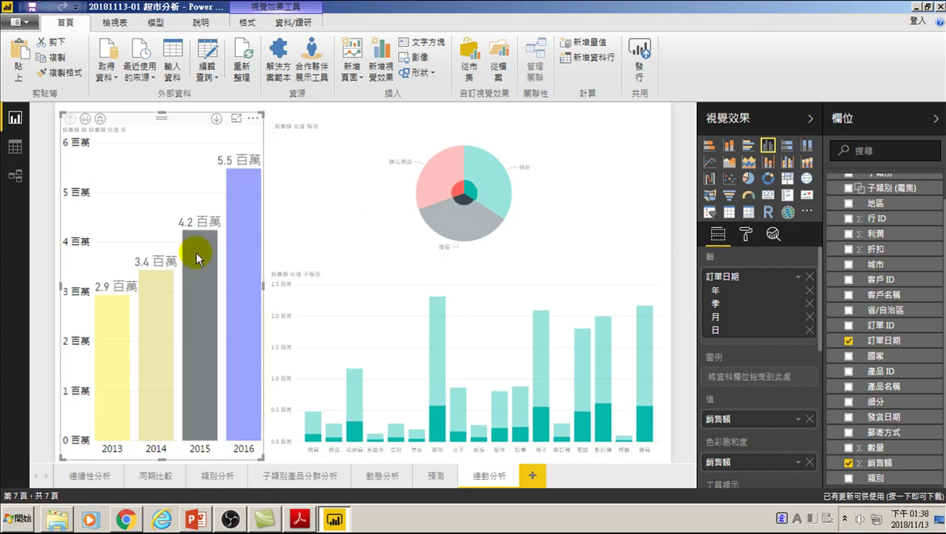
left_click(554, 198)
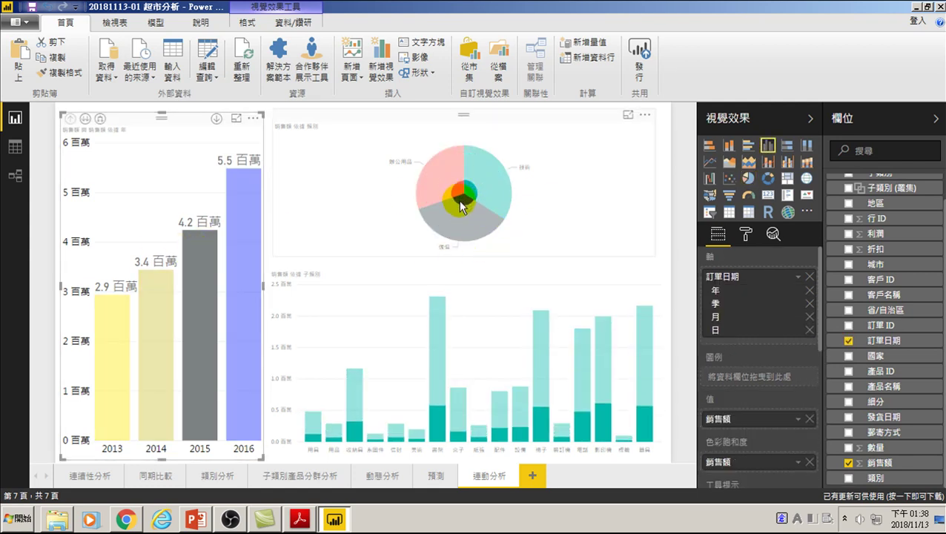
left_click(242, 228)
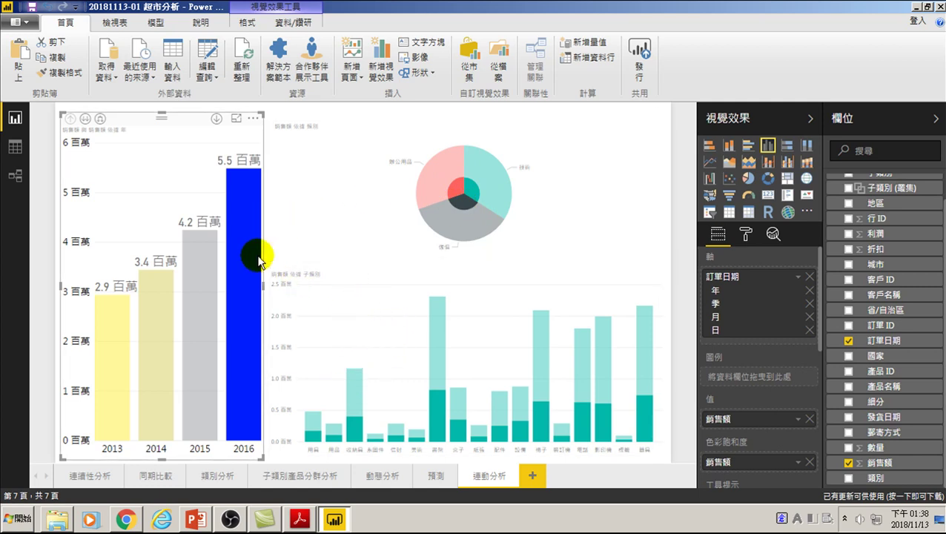
left_click(249, 223)
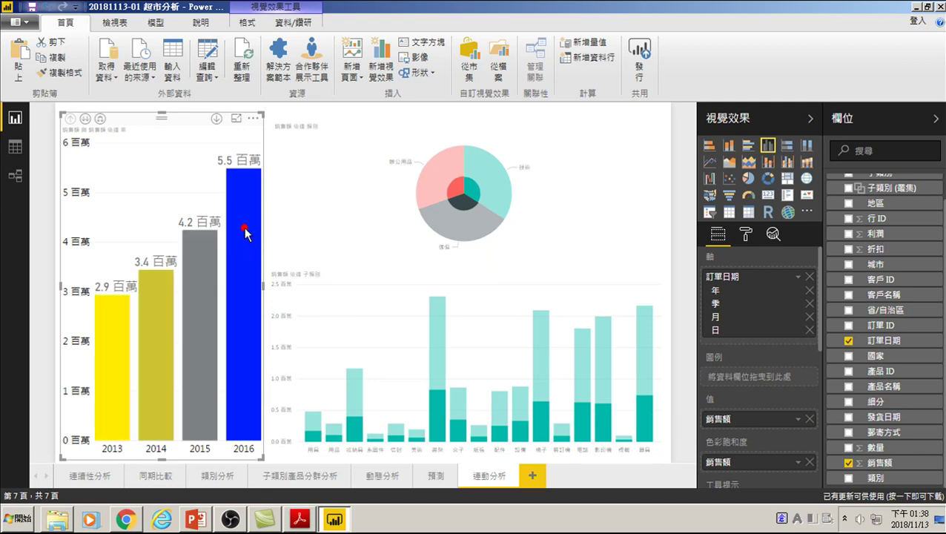
left_click(247, 230)
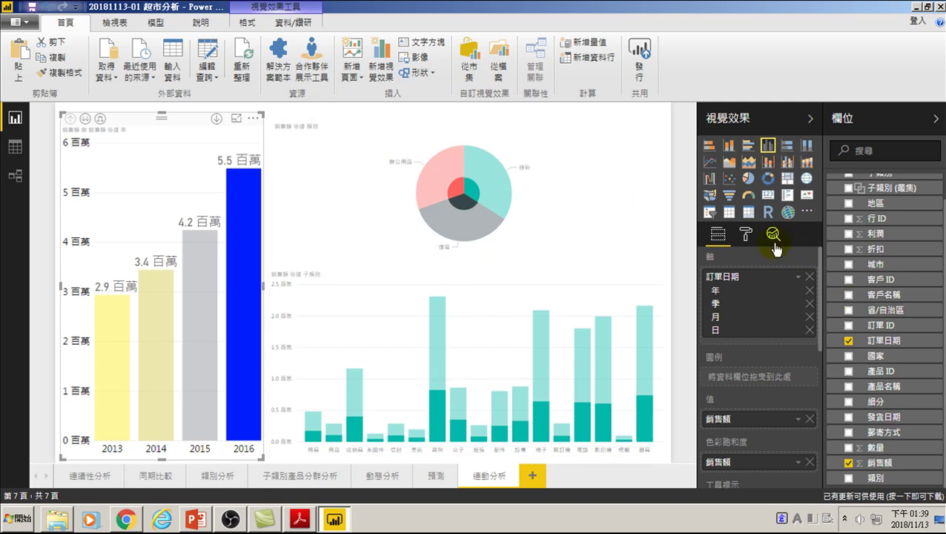
- Turn on data labels for the 子類別 column chart and sort it by 銷售額, largest first
left_click(532, 292)
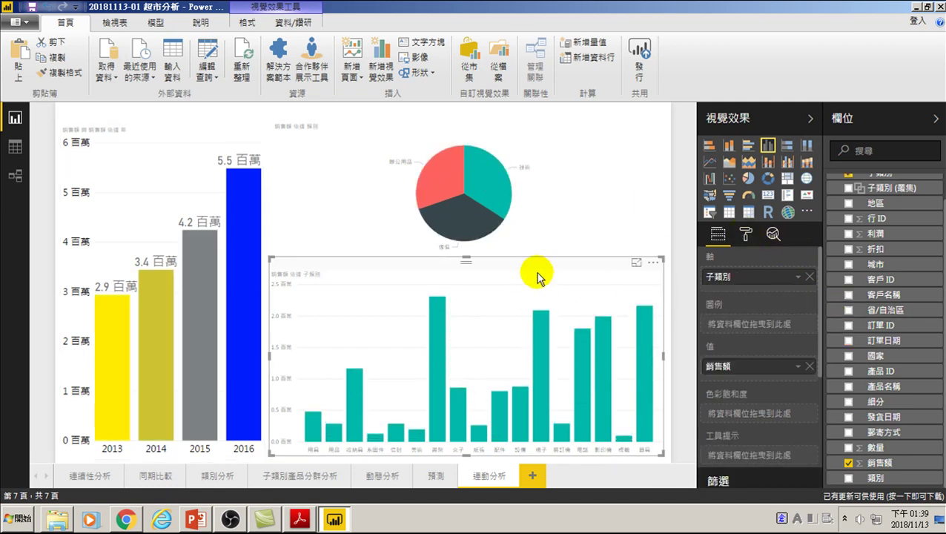
left_click(746, 236)
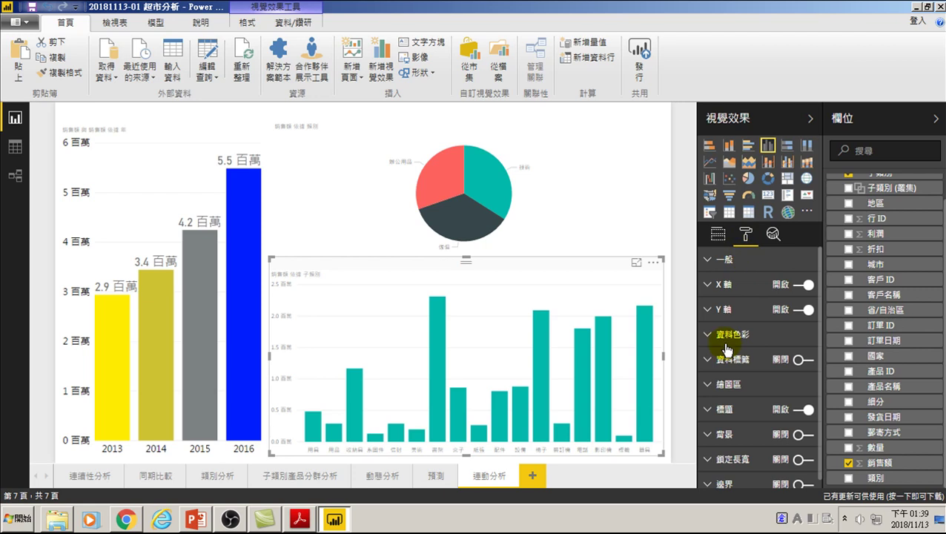
left_click(796, 362)
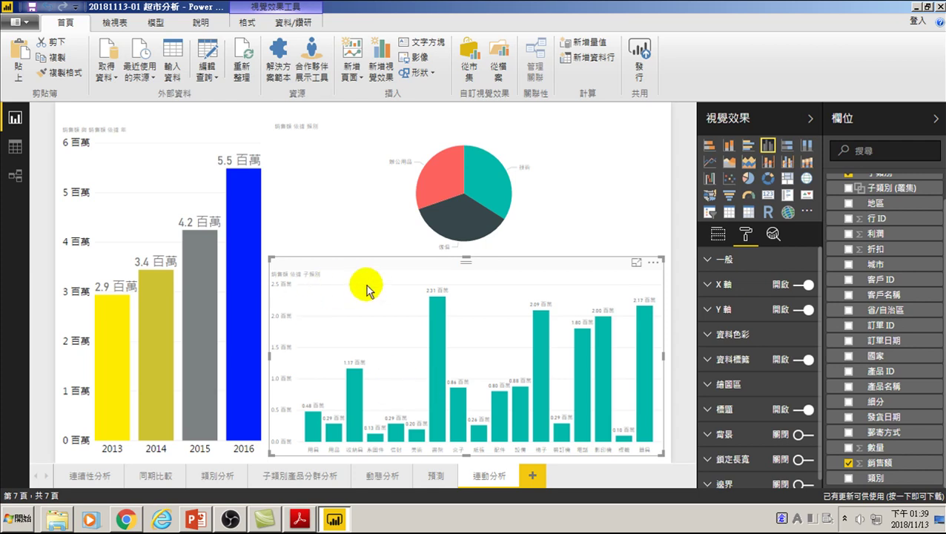
left_click(653, 264)
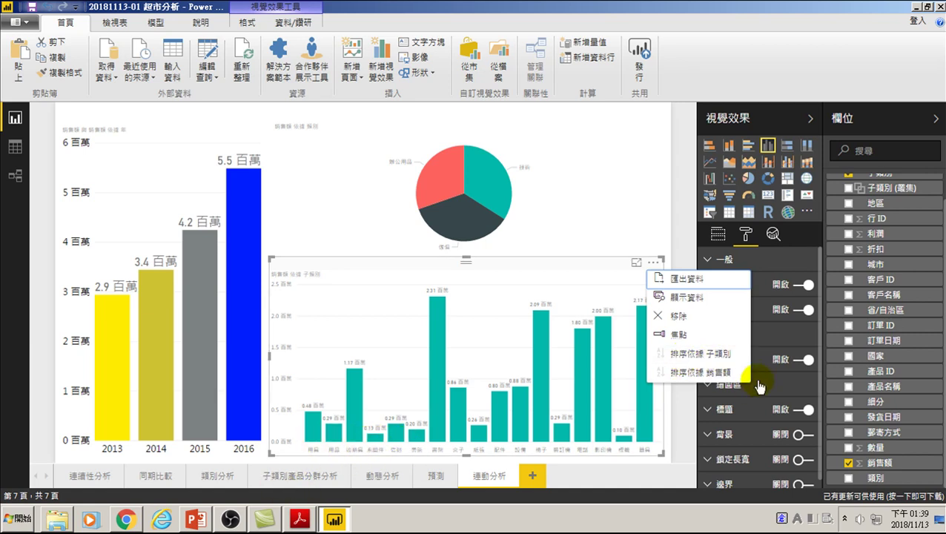
left_click(696, 374)
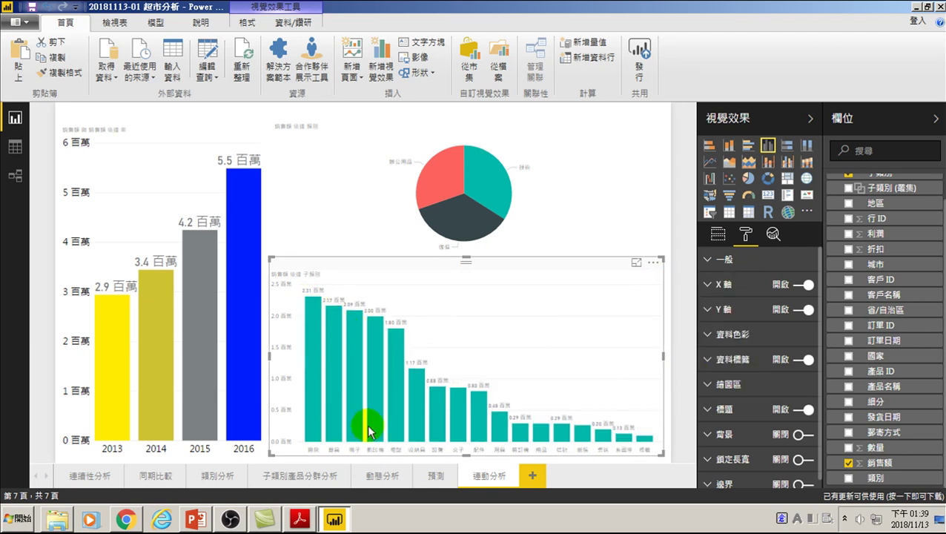
- Set the 子類別 chart's X-axis text size to 18 and Y-axis text size to 20
left_click(707, 284)
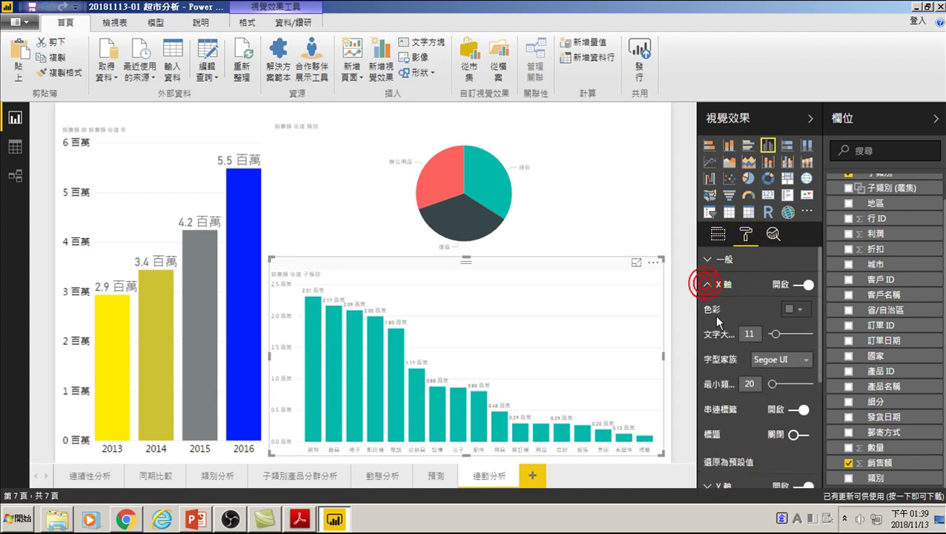
left_click_drag(775, 335, 784, 335)
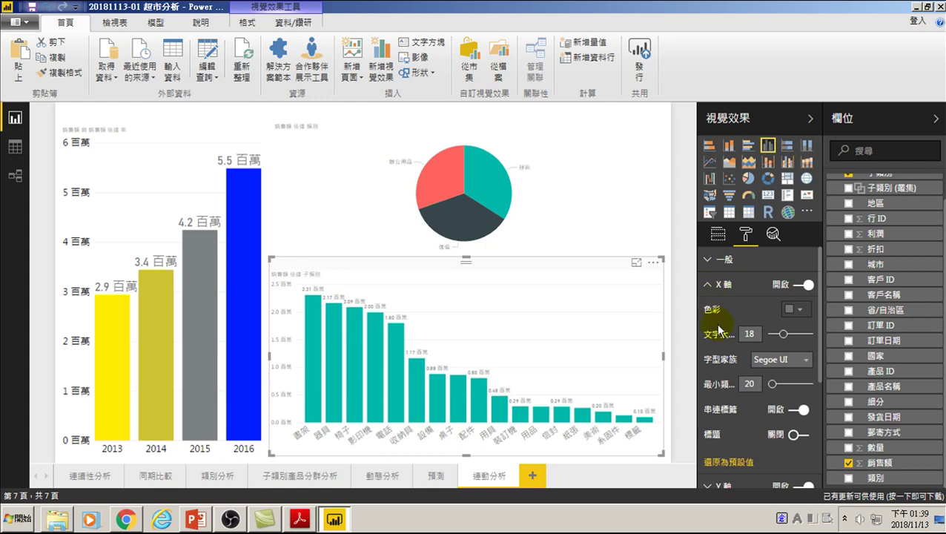
left_click(708, 285)
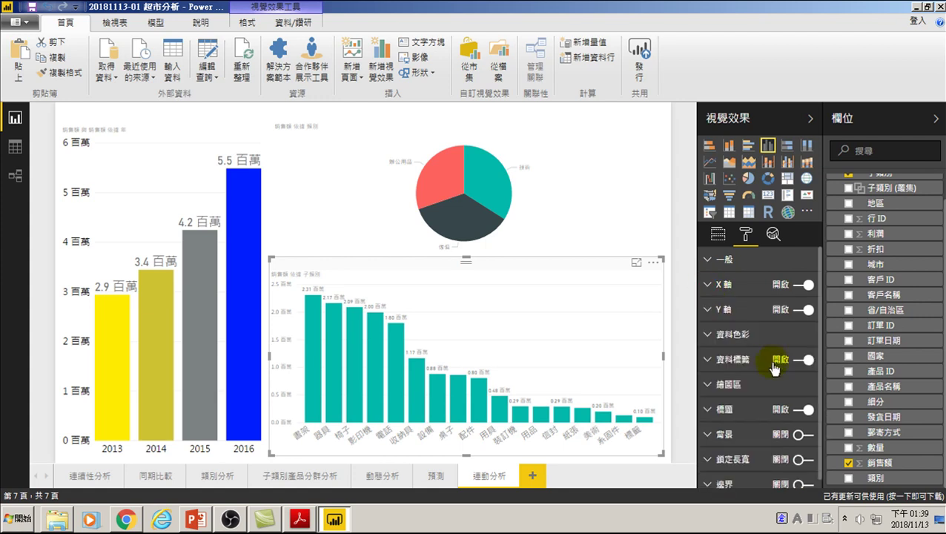
left_click(709, 310)
left_click_drag(784, 461, 788, 461)
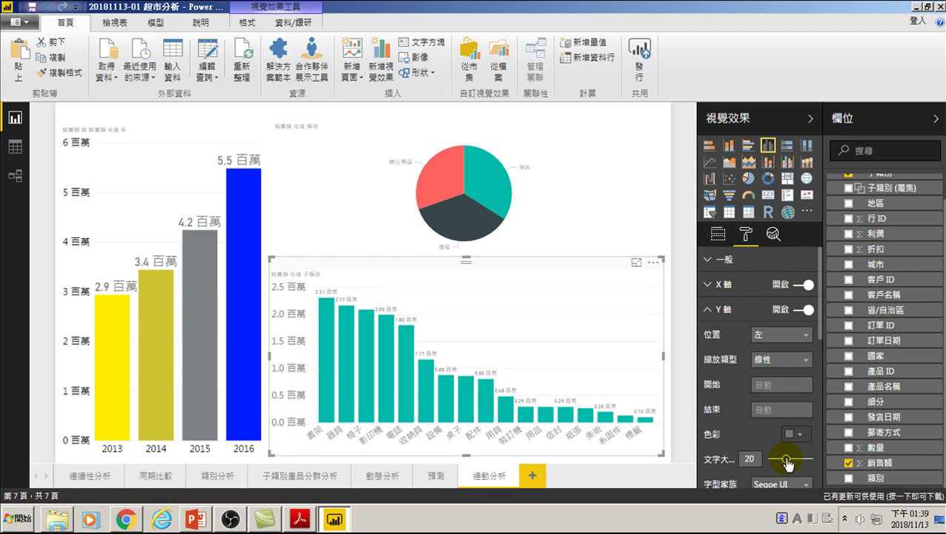
left_click(296, 195)
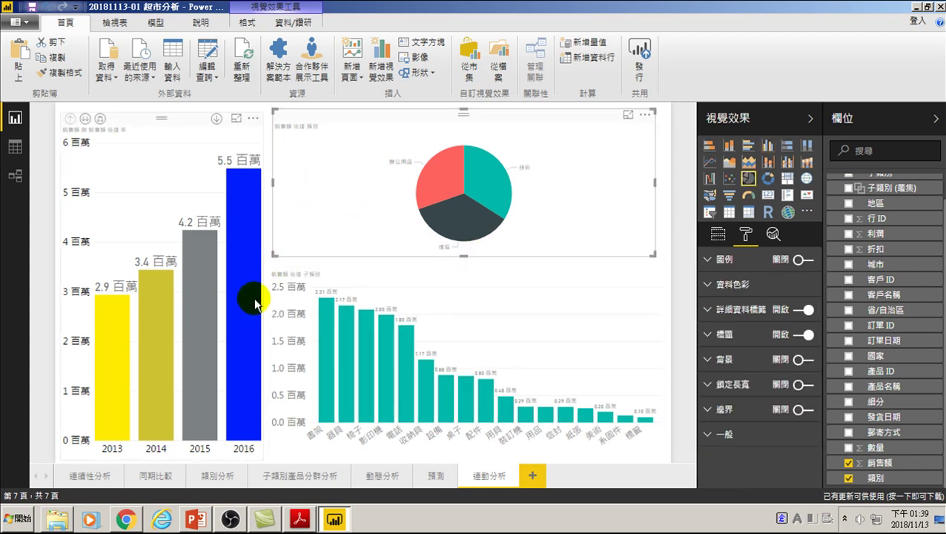
mouse_move(244, 274)
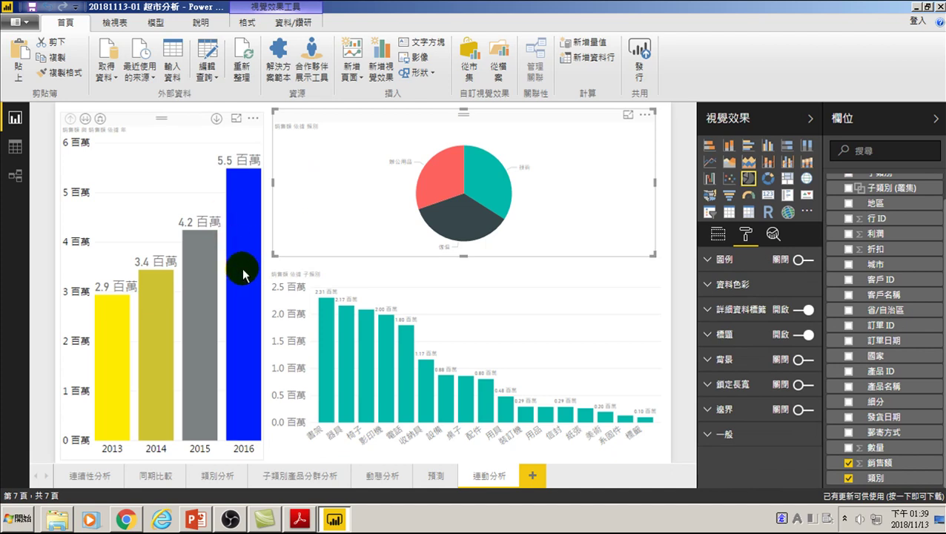
- Alternately select the 2016 and 2015 bars to compare their shares in the pie and 子類別 chart
left_click(242, 293)
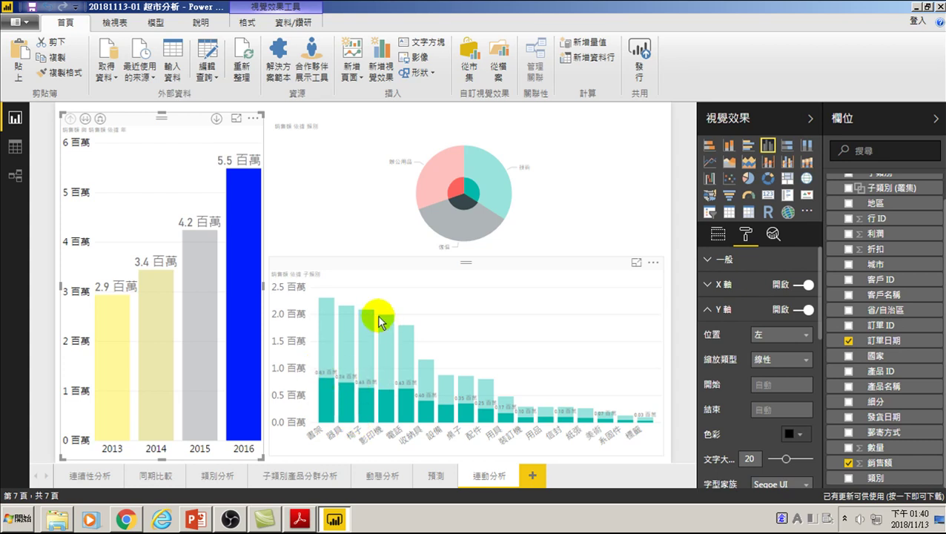
left_click(197, 353)
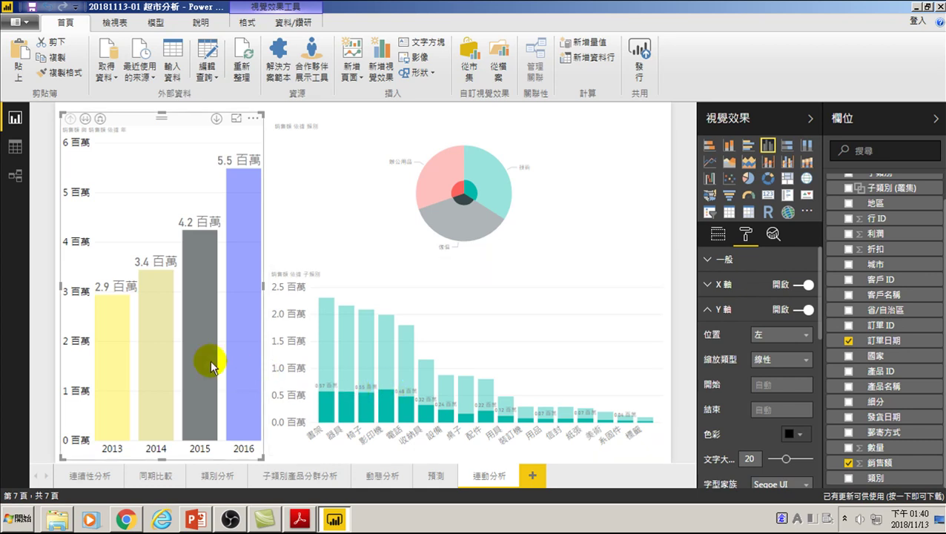
left_click(244, 340)
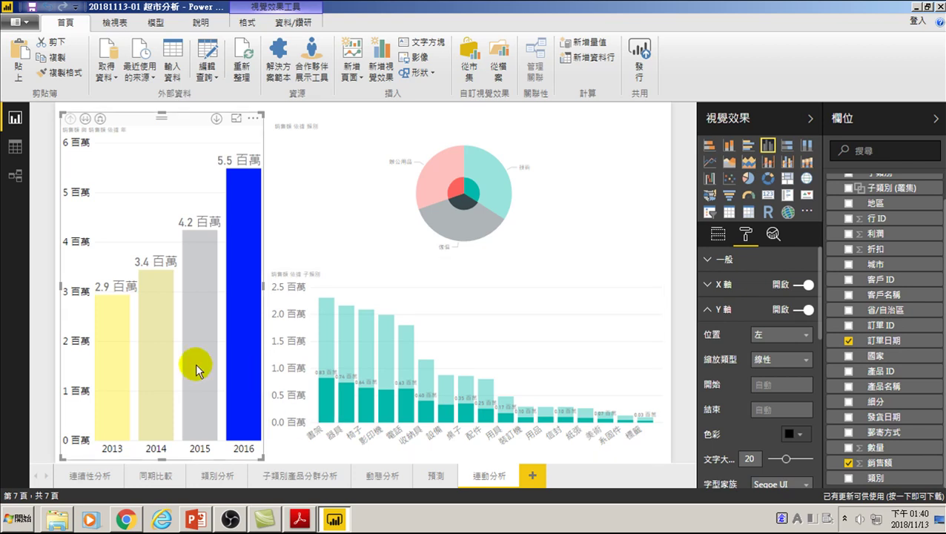
left_click(196, 339)
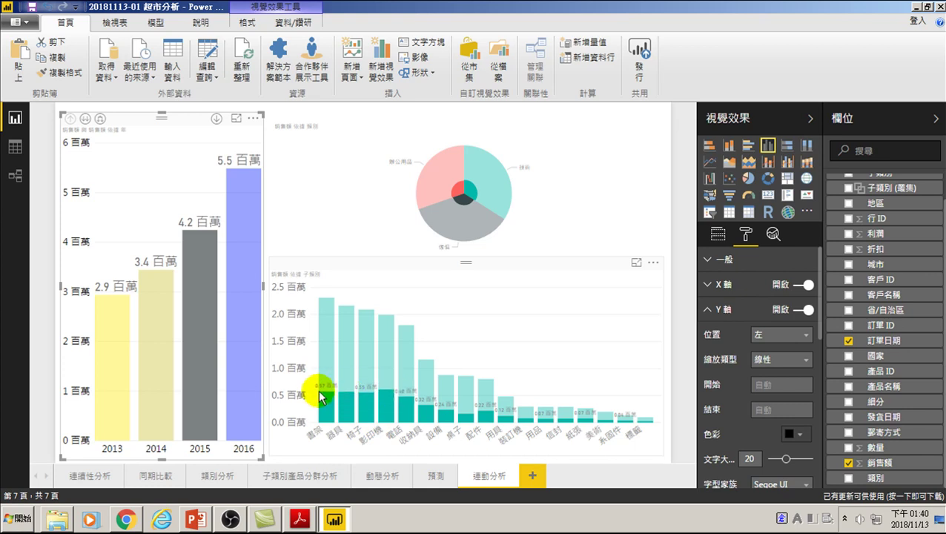
left_click(247, 342)
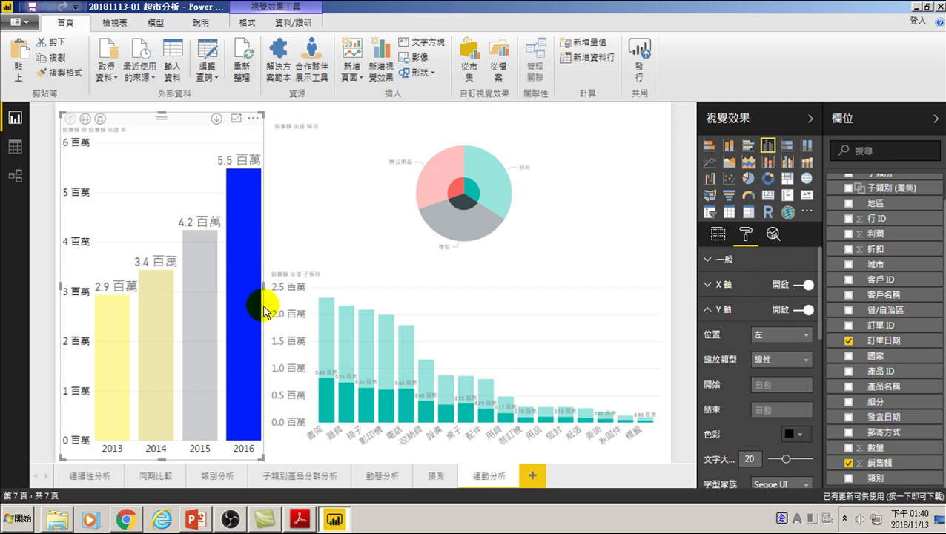
mouse_move(280, 378)
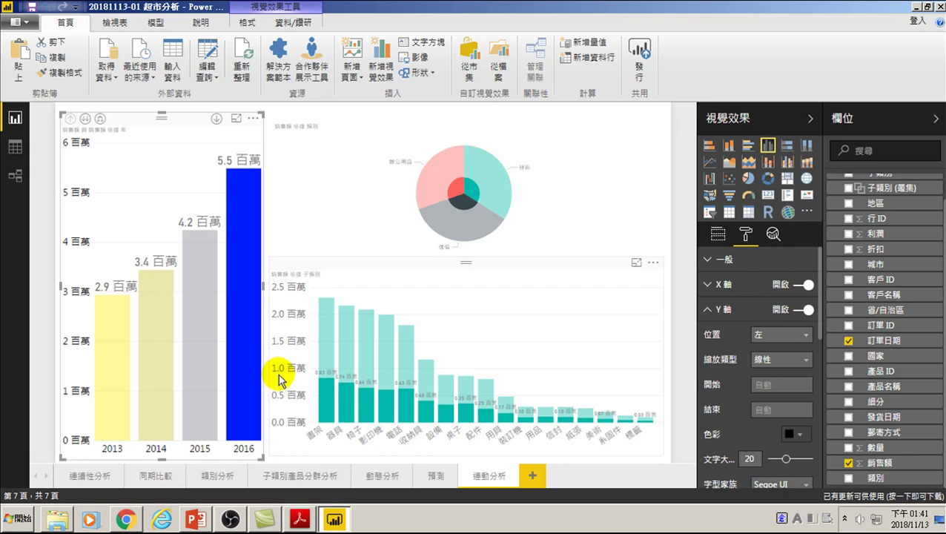
- Cross-filter the charts by the 2015 bar, then 2016, and move to the 同期比較 page
mouse_move(466, 355)
left_click(210, 251)
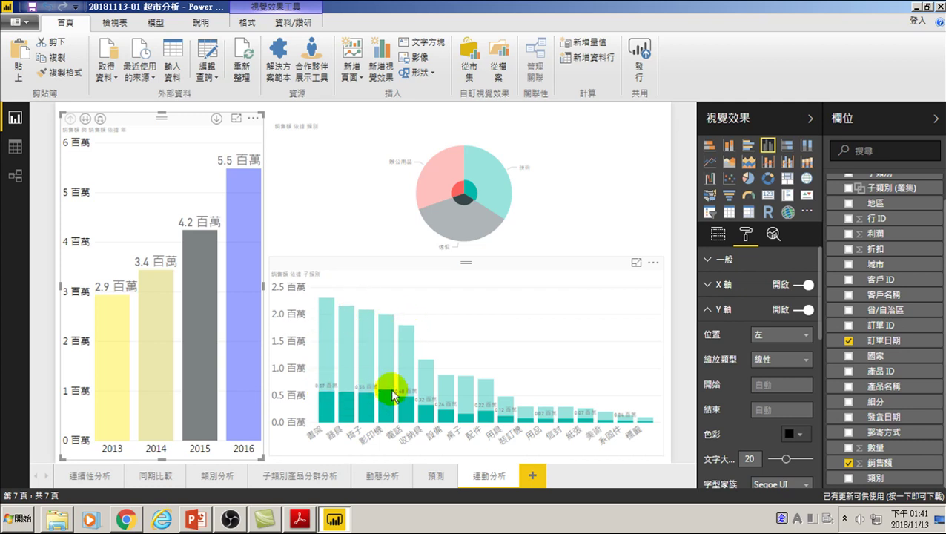
left_click(245, 278)
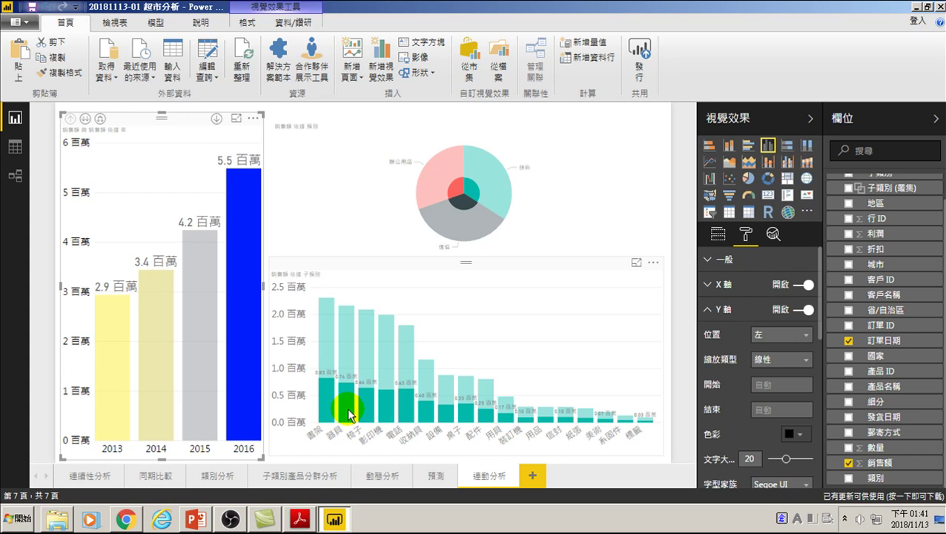
left_click(151, 477)
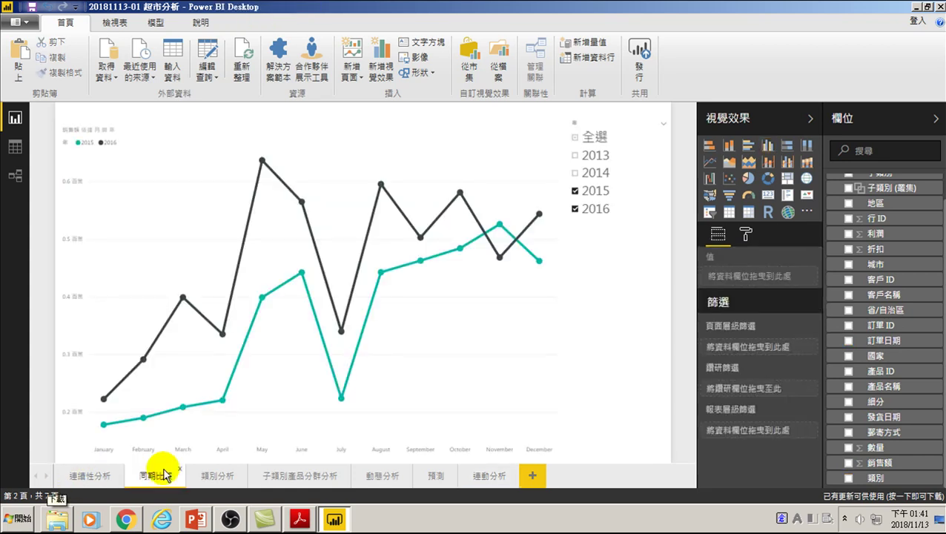
mouse_move(512, 236)
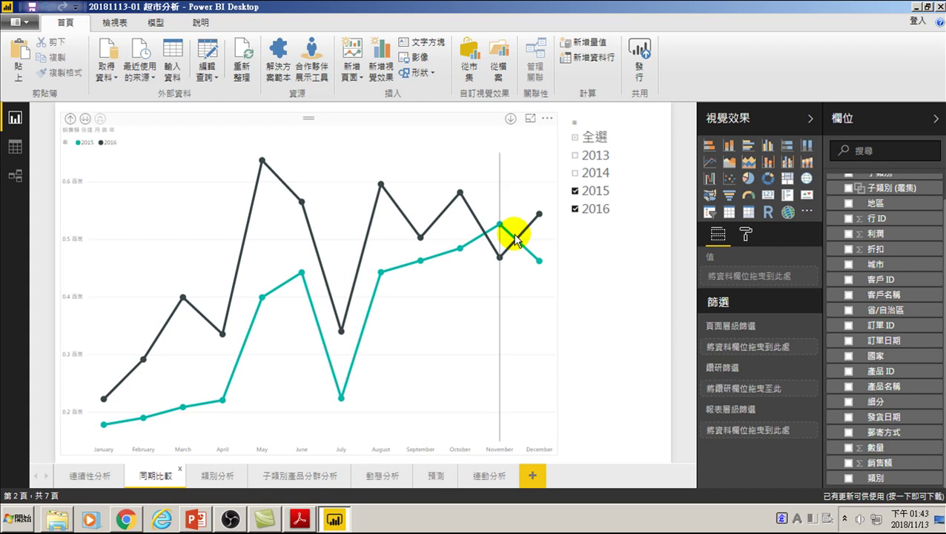
- Toggle between the 連動分析 and 同期比較 pages, ending on 連動分析
left_click(487, 478)
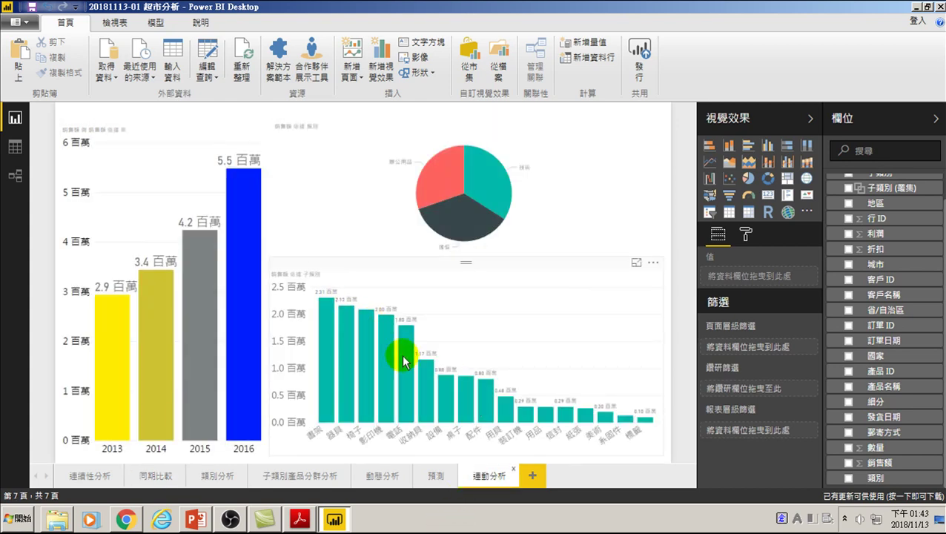
left_click(150, 476)
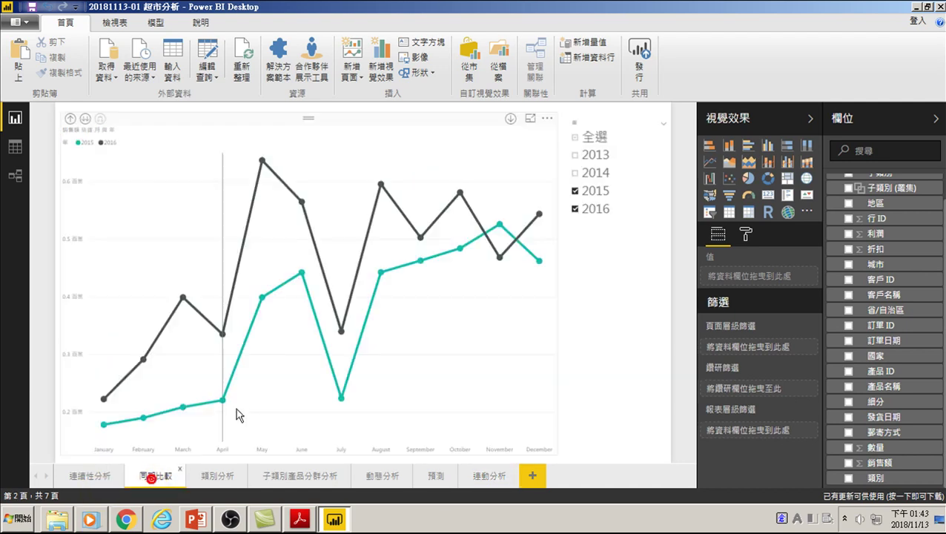
left_click(486, 476)
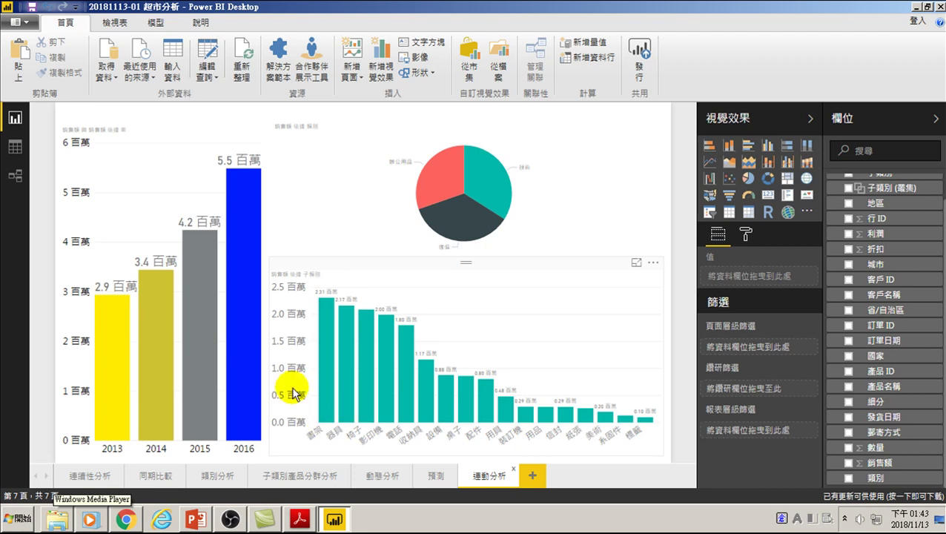